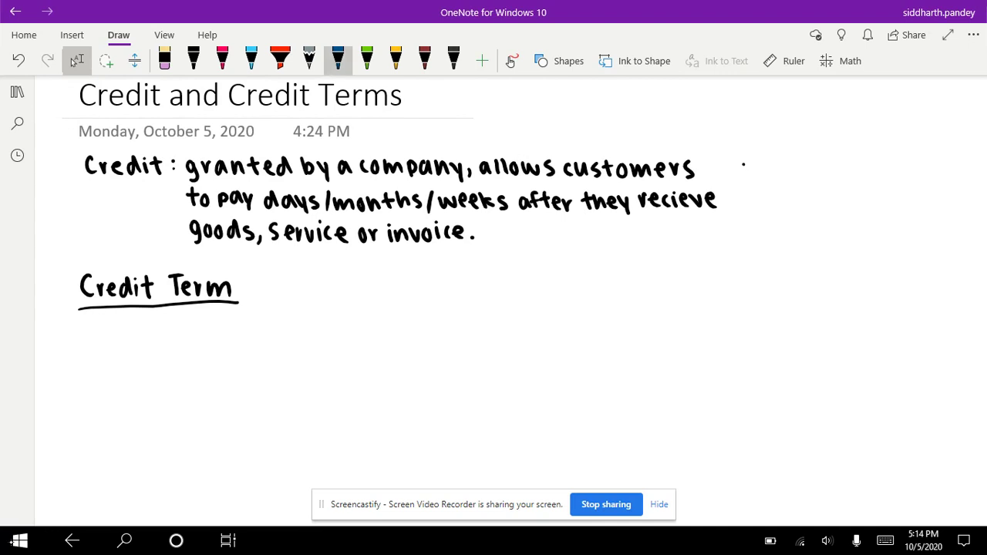
- Handwrite '10 days → net 10' in blue ink beside Credit Term
left_click(338, 58)
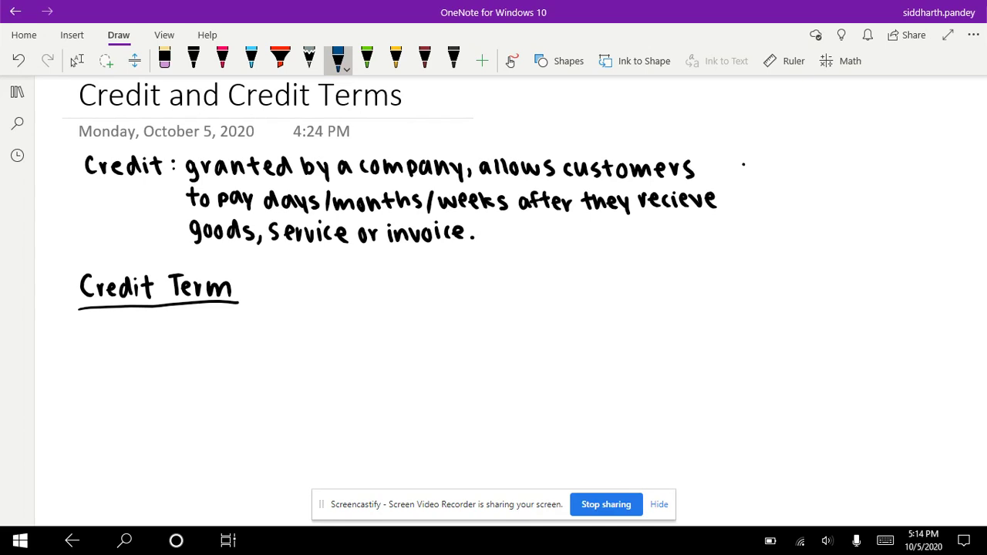
left_click(76, 61)
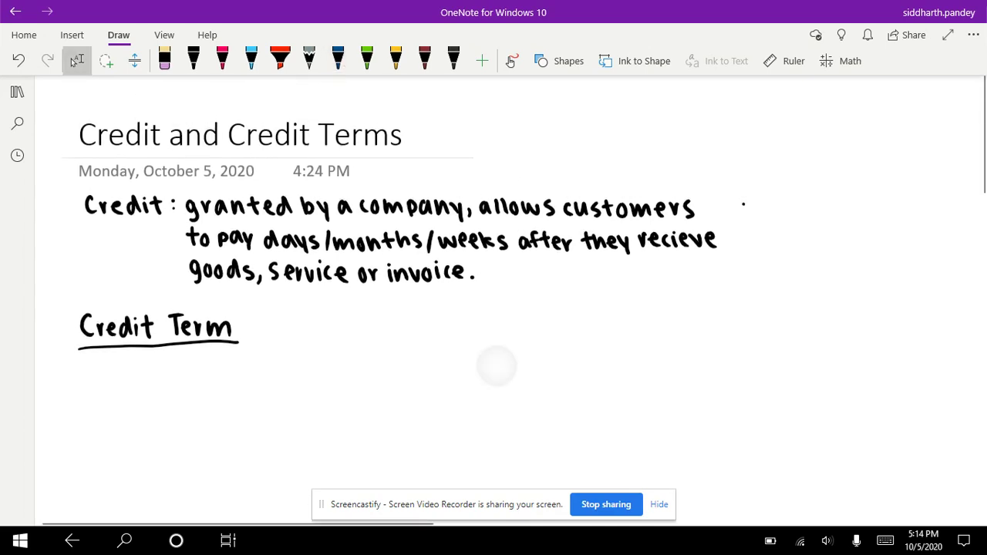
left_click(338, 60)
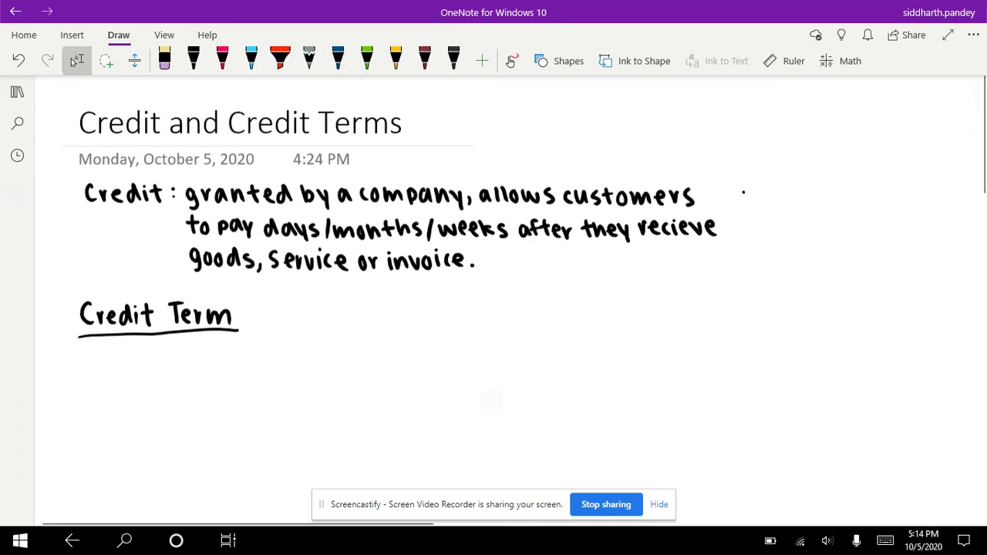
mouse_move(260, 314)
left_mouse_down()
mouse_move(265, 328)
mouse_move(281, 329)
left_mouse_up()
mouse_move(298, 317)
left_mouse_down()
mouse_move(293, 330)
mouse_move(319, 331)
left_mouse_up()
mouse_move(323, 315)
left_mouse_down()
mouse_move(329, 337)
mouse_move(438, 326)
left_mouse_up()
left_click_drag(446, 315, 450, 329)
mouse_move(459, 309)
left_mouse_down()
mouse_move(458, 330)
mouse_move(466, 316)
left_mouse_up()
left_click_drag(481, 312, 479, 330)
mouse_move(494, 311)
left_mouse_down()
mouse_move(490, 329)
mouse_move(497, 310)
left_mouse_up()
- Write '10 days obt. 2% discount →' on a second line in blue and dark red
mouse_move(263, 344)
left_mouse_down()
mouse_move(264, 359)
mouse_move(274, 345)
mouse_move(333, 367)
mouse_move(396, 361)
left_mouse_up()
left_click(424, 60)
left_click_drag(389, 352, 433, 360)
left_click(404, 359)
mouse_move(440, 348)
left_mouse_down()
mouse_move(441, 360)
mouse_move(484, 358)
left_mouse_up()
left_click(480, 341)
mouse_move(506, 347)
left_mouse_down()
mouse_move(497, 360)
mouse_move(550, 354)
left_mouse_up()
mouse_move(551, 347)
left_mouse_down()
mouse_move(565, 346)
mouse_move(560, 360)
mouse_move(621, 342)
mouse_move(619, 352)
mouse_move(660, 353)
mouse_move(688, 337)
left_mouse_up()
- Write '10 days' in blue ink to start a third line
left_click(337, 60)
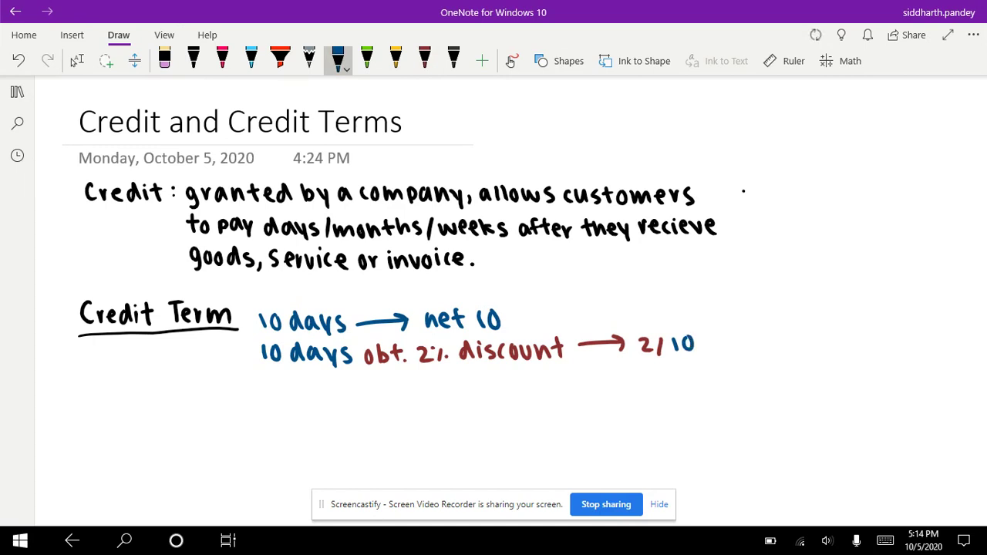
left_click_drag(258, 381, 260, 396)
left_click_drag(271, 382, 302, 398)
mouse_move(316, 386)
left_mouse_down()
mouse_move(318, 398)
mouse_move(327, 390)
left_mouse_up()
mouse_move(333, 383)
left_mouse_down()
mouse_move(329, 402)
mouse_move(372, 385)
mouse_move(384, 398)
left_mouse_up()
- Add 'obt. 2% discount' in dark red, then begin 'OR' in pink on the third line
left_click(424, 60)
left_click_drag(391, 390, 438, 397)
left_click(407, 393)
mouse_move(451, 386)
left_mouse_down()
mouse_move(444, 400)
mouse_move(441, 385)
mouse_move(469, 388)
mouse_move(475, 398)
left_mouse_up()
mouse_move(484, 387)
left_mouse_down()
mouse_move(484, 396)
mouse_move(504, 396)
left_mouse_up()
left_click_drag(517, 387, 552, 395)
left_click_drag(547, 384, 578, 378)
left_click(223, 61)
mouse_move(587, 375)
left_mouse_down()
mouse_move(587, 390)
mouse_move(617, 392)
mouse_move(635, 380)
mouse_move(699, 398)
mouse_move(726, 373)
mouse_move(740, 398)
mouse_move(760, 384)
left_mouse_up()
- Write '[normal]' after 30 days and underline '10 days obt. 2% discount' in pink
left_click_drag(768, 378, 837, 398)
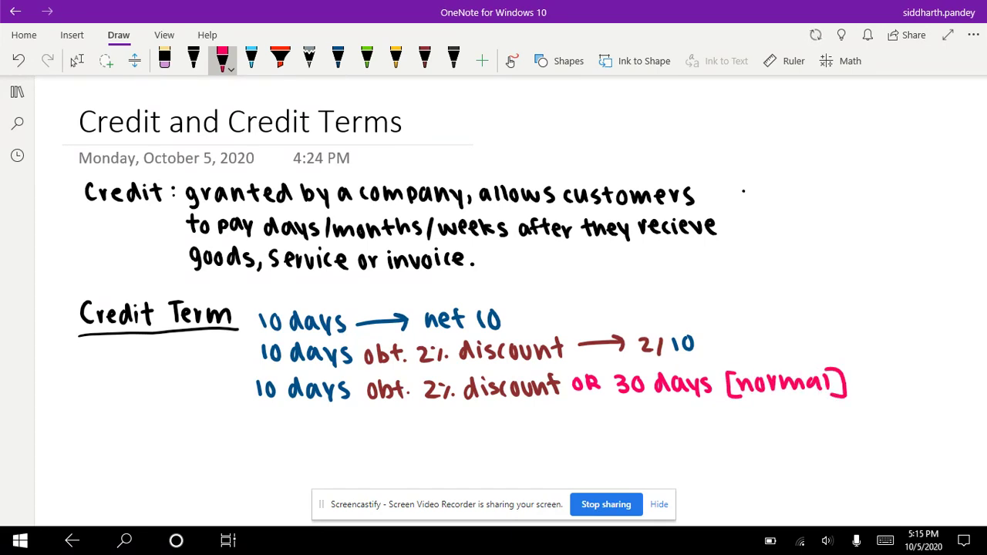
left_click_drag(250, 408, 569, 397)
left_click_drag(251, 408, 250, 398)
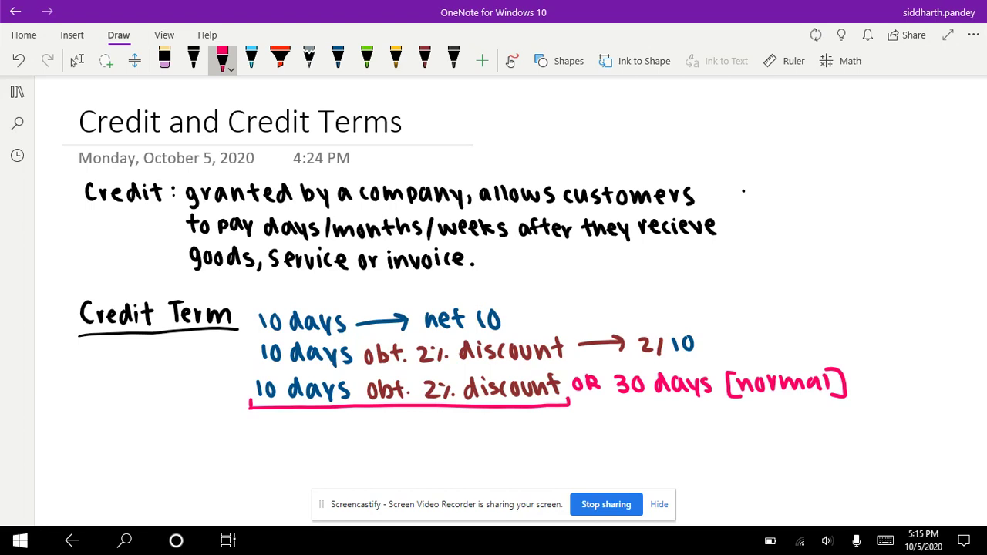
scroll(493, 309, "down", 1)
left_click(76, 61)
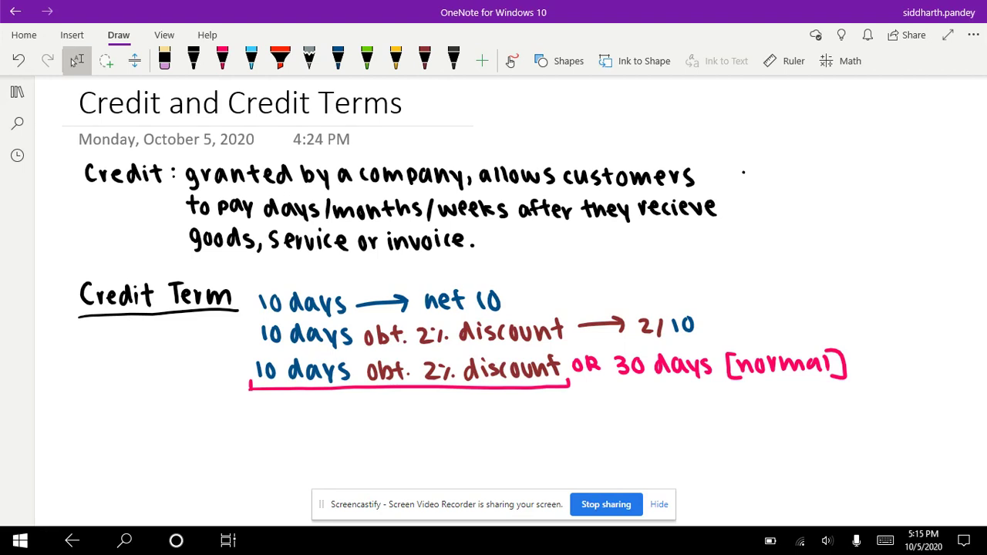
- Handwrite '2/10 net 30' under the underlined line, using dark red, blue and pink ink
left_click(424, 60)
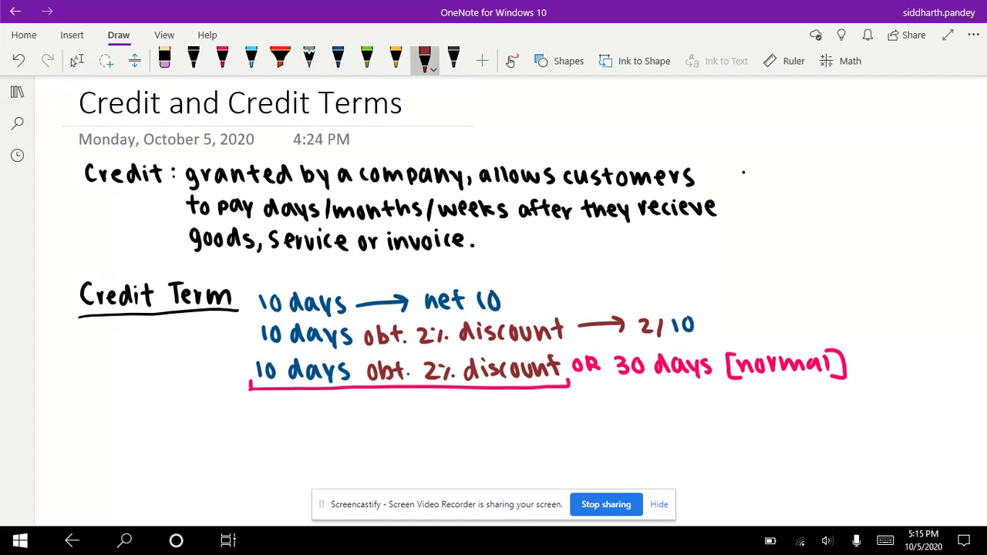
left_click_drag(251, 408, 278, 425)
left_click(338, 60)
mouse_move(291, 409)
left_mouse_down()
mouse_move(323, 425)
mouse_move(353, 415)
left_mouse_up()
left_click(222, 60)
mouse_move(345, 404)
left_mouse_down()
mouse_move(349, 423)
mouse_move(387, 409)
left_mouse_up()
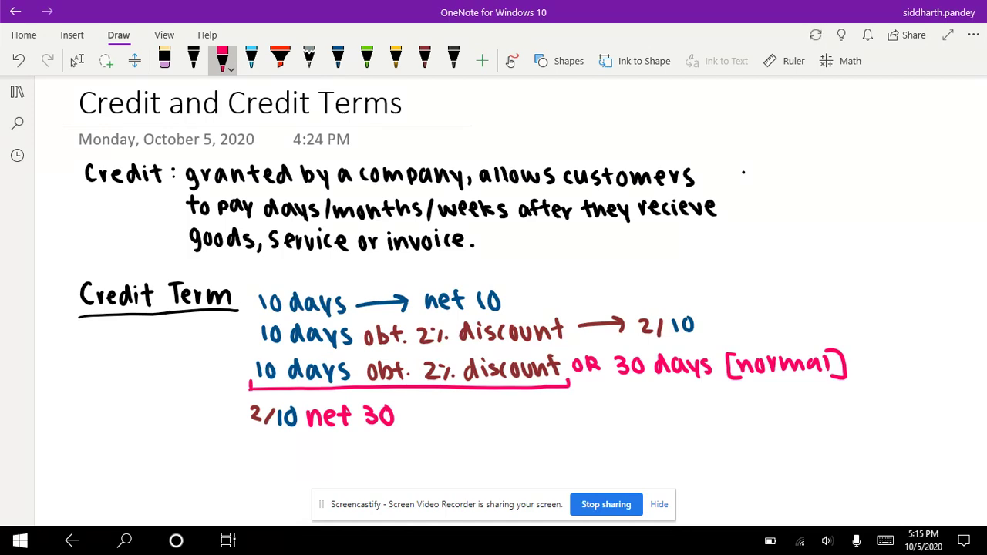
- Scroll to the Credit Terms list and write 'within 30 days' in blue beside Net 30
scroll(494, 308, "down", 5)
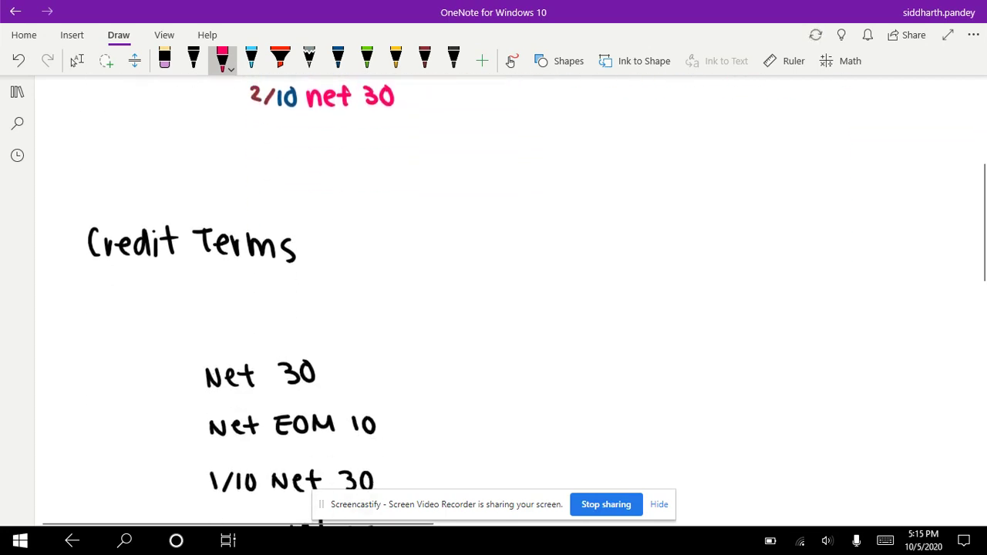
left_click(76, 60)
scroll(493, 308, "down", 2)
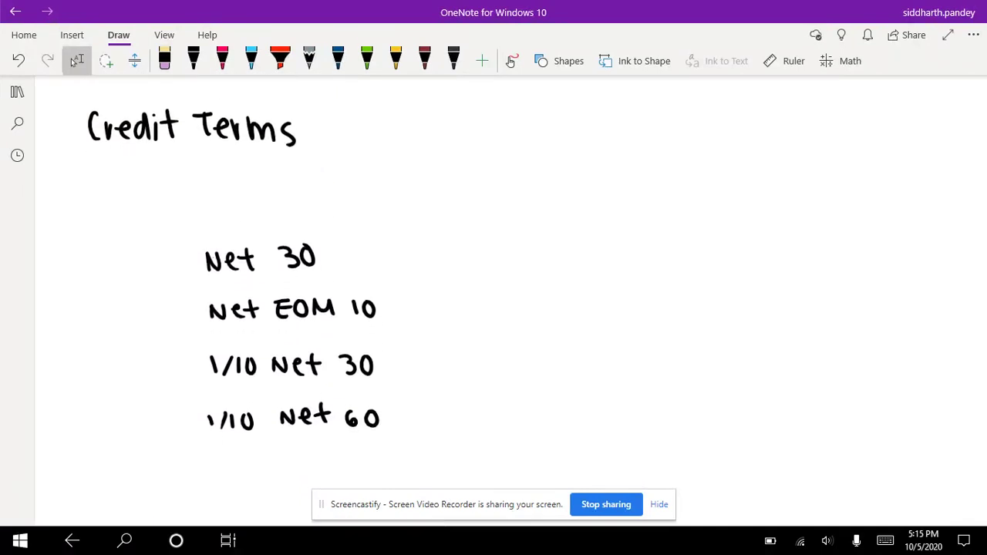
left_click(337, 60)
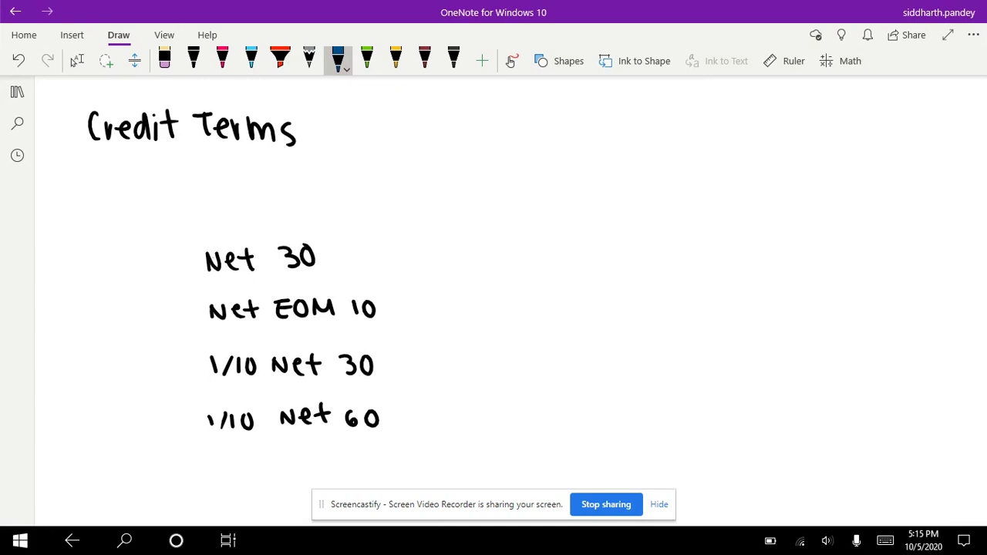
mouse_move(445, 245)
left_mouse_down()
mouse_move(491, 242)
mouse_move(482, 255)
left_mouse_up()
left_click_drag(489, 237, 505, 255)
mouse_move(509, 244)
left_mouse_down()
mouse_move(511, 255)
mouse_move(512, 238)
left_mouse_up()
mouse_move(519, 255)
left_mouse_down()
mouse_move(557, 242)
mouse_move(549, 251)
left_mouse_up()
mouse_move(574, 234)
left_mouse_down()
mouse_move(569, 247)
mouse_move(575, 233)
mouse_move(590, 249)
left_mouse_up()
mouse_move(601, 230)
left_mouse_down()
mouse_move(603, 253)
mouse_move(643, 251)
left_mouse_up()
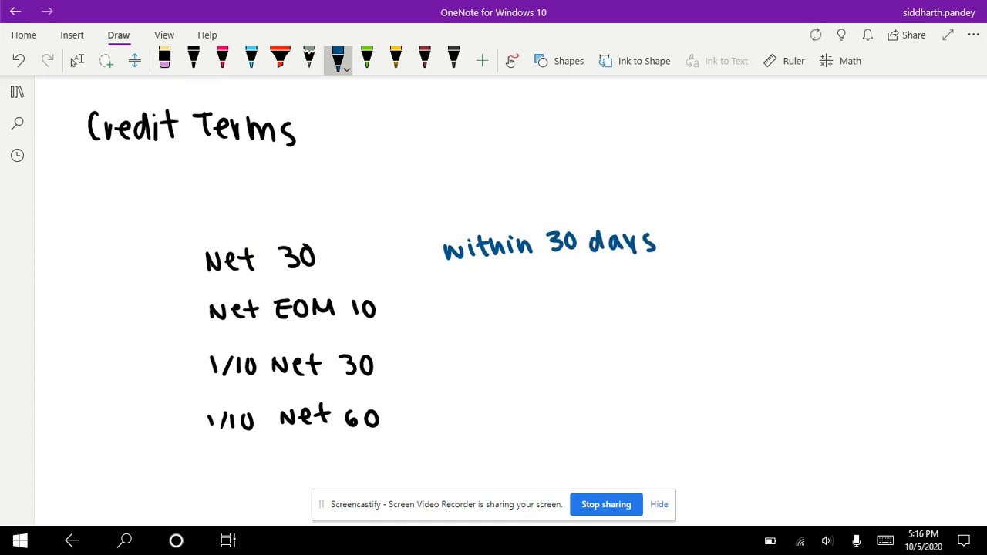
- Underline EOM in Net EOM 10 and write 'end of month' under Credit Terms
left_click_drag(273, 328, 331, 328)
mouse_move(94, 164)
left_mouse_down()
mouse_move(108, 176)
mouse_move(128, 172)
mouse_move(134, 154)
mouse_move(150, 174)
left_mouse_up()
mouse_move(165, 154)
left_mouse_down()
mouse_move(157, 176)
mouse_move(168, 164)
mouse_move(192, 161)
mouse_move(208, 175)
mouse_move(236, 165)
left_mouse_up()
mouse_move(238, 163)
left_mouse_down()
mouse_move(247, 163)
mouse_move(239, 176)
left_mouse_up()
mouse_move(251, 155)
left_mouse_down()
mouse_move(252, 178)
mouse_move(263, 177)
left_mouse_up()
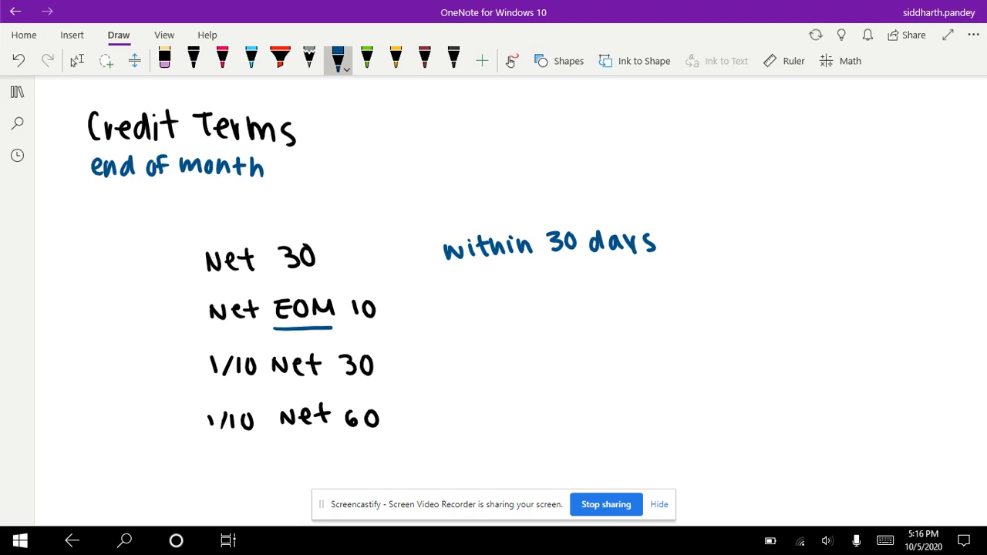
- Handwrite 'within 10 days of month-end' in blue to the right of Net EOM 10
mouse_move(441, 302)
left_mouse_down()
mouse_move(466, 316)
mouse_move(486, 301)
left_mouse_up()
mouse_move(485, 295)
left_mouse_down()
mouse_move(479, 317)
mouse_move(505, 316)
left_mouse_up()
mouse_move(507, 294)
left_mouse_down()
mouse_move(532, 315)
mouse_move(552, 316)
mouse_move(561, 299)
left_mouse_up()
mouse_move(589, 302)
left_mouse_down()
mouse_move(585, 316)
mouse_move(611, 316)
left_mouse_up()
mouse_move(616, 301)
left_mouse_down()
mouse_move(633, 323)
mouse_move(657, 308)
mouse_move(665, 320)
mouse_move(705, 319)
left_mouse_up()
left_click_drag(714, 308, 739, 324)
left_click_drag(731, 312, 762, 327)
left_click_drag(764, 316, 806, 324)
mouse_move(817, 314)
left_mouse_down()
mouse_move(813, 324)
mouse_move(823, 324)
left_mouse_up()
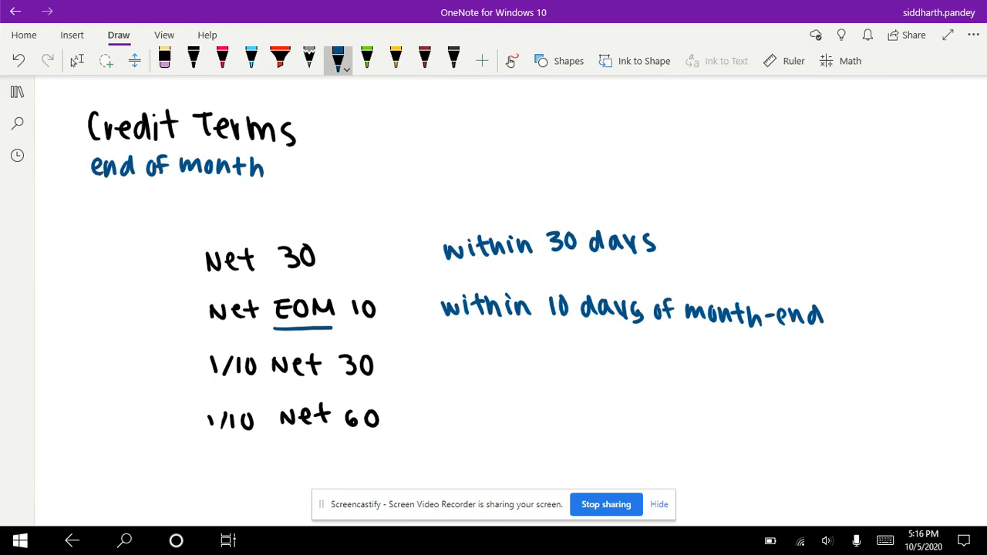
- Handwrite '1% discount within 30 days or full in 30' in blue beside 1/10 Net 30
mouse_move(429, 357)
left_mouse_down()
mouse_move(432, 371)
mouse_move(516, 372)
left_mouse_up()
left_click_drag(524, 358, 555, 371)
mouse_move(554, 359)
left_mouse_down()
mouse_move(570, 358)
mouse_move(561, 372)
left_mouse_up()
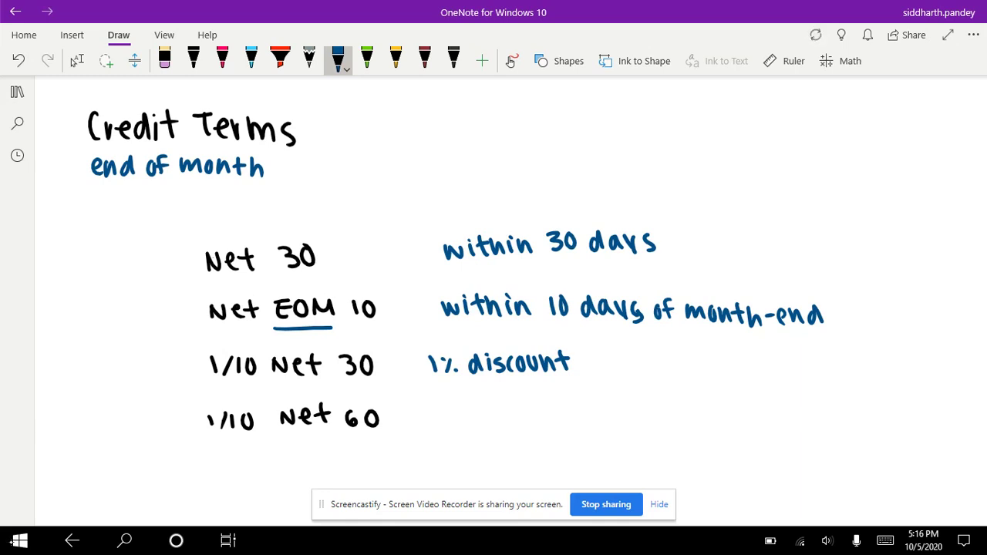
mouse_move(583, 356)
left_mouse_down()
mouse_move(592, 368)
mouse_move(609, 355)
mouse_move(605, 368)
left_mouse_up()
mouse_move(609, 357)
left_mouse_down()
mouse_move(621, 355)
mouse_move(616, 368)
left_mouse_up()
left_click_drag(621, 351, 640, 370)
mouse_move(639, 350)
left_mouse_down()
mouse_move(660, 370)
mouse_move(716, 371)
left_mouse_up()
mouse_move(720, 362)
left_mouse_down()
mouse_move(730, 358)
mouse_move(745, 373)
left_mouse_up()
mouse_move(762, 353)
left_mouse_down()
mouse_move(753, 368)
mouse_move(830, 353)
mouse_move(836, 368)
left_mouse_up()
mouse_move(844, 347)
left_mouse_down()
mouse_move(844, 369)
mouse_move(875, 370)
left_mouse_up()
mouse_move(884, 355)
left_mouse_down()
mouse_move(894, 360)
mouse_move(887, 375)
mouse_move(901, 358)
left_mouse_up()
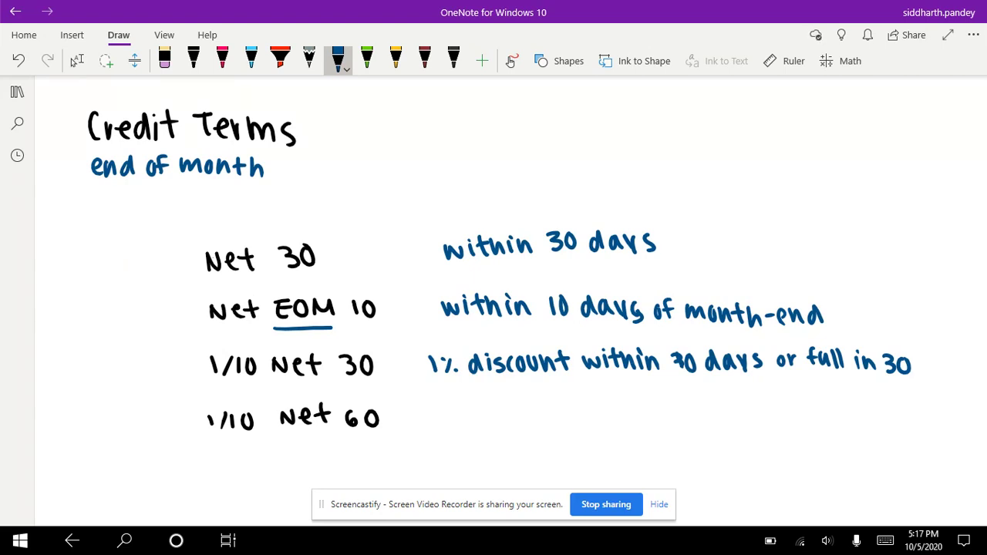
- Write '1% discount' beside 1/10 Net 60
left_click(76, 60)
mouse_move(435, 407)
left_mouse_down()
mouse_move(437, 424)
mouse_move(487, 424)
left_mouse_up()
mouse_move(495, 410)
left_mouse_down()
mouse_move(497, 424)
mouse_move(521, 421)
left_mouse_up()
left_click_drag(529, 409, 562, 422)
mouse_move(563, 412)
left_mouse_down()
mouse_move(574, 410)
mouse_move(570, 419)
mouse_move(604, 405)
mouse_move(620, 417)
left_mouse_up()
- Continue in blue with 'within 10 days or full in 60' on the last row
left_click(337, 58)
left_click_drag(614, 405, 639, 418)
mouse_move(645, 407)
left_mouse_down()
mouse_move(646, 418)
mouse_move(661, 418)
left_mouse_up()
left_click(645, 400)
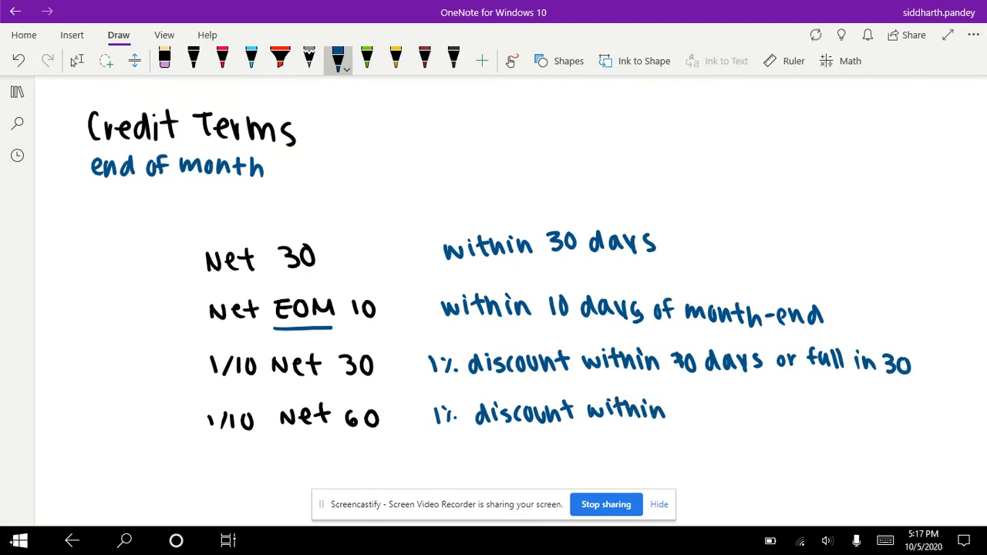
mouse_move(683, 399)
left_mouse_down()
mouse_move(680, 418)
mouse_move(691, 402)
left_mouse_up()
mouse_move(714, 408)
left_mouse_down()
mouse_move(716, 395)
mouse_move(749, 421)
mouse_move(787, 401)
mouse_move(816, 415)
left_mouse_up()
left_click_drag(811, 404, 837, 412)
mouse_move(842, 396)
left_mouse_down()
mouse_move(848, 415)
mouse_move(881, 401)
mouse_move(902, 414)
mouse_move(916, 401)
left_mouse_up()
- Erase the '30' in row three's explanation and replace it with '10' in blue
left_click(164, 60)
mouse_move(673, 362)
left_mouse_down()
mouse_move(694, 362)
mouse_move(670, 364)
mouse_move(677, 355)
left_mouse_up()
left_click(338, 61)
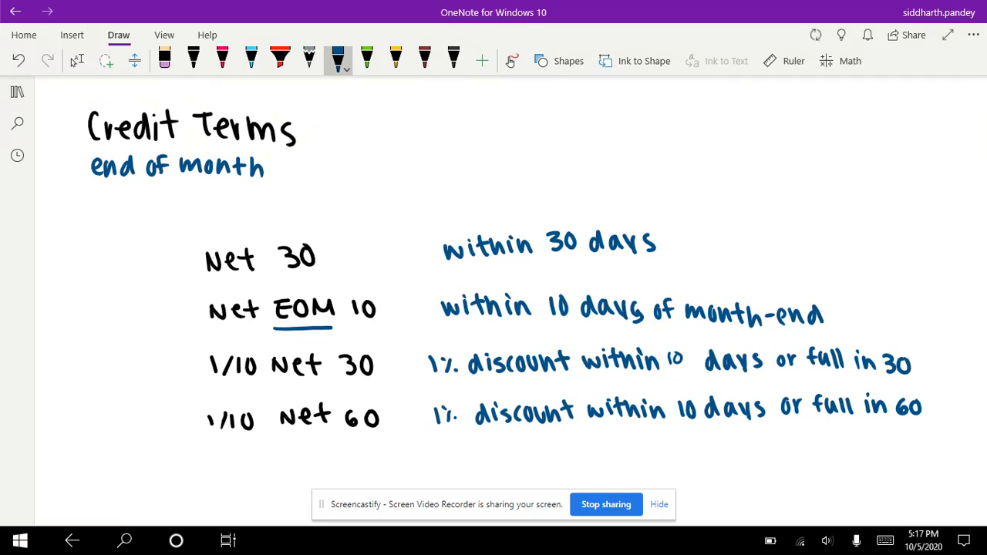
scroll(514, 304, "down", 2)
- Handwrite '3/15 net 50' in dark red ink as a fifth term under 1/10 Net 60
left_click(75, 62)
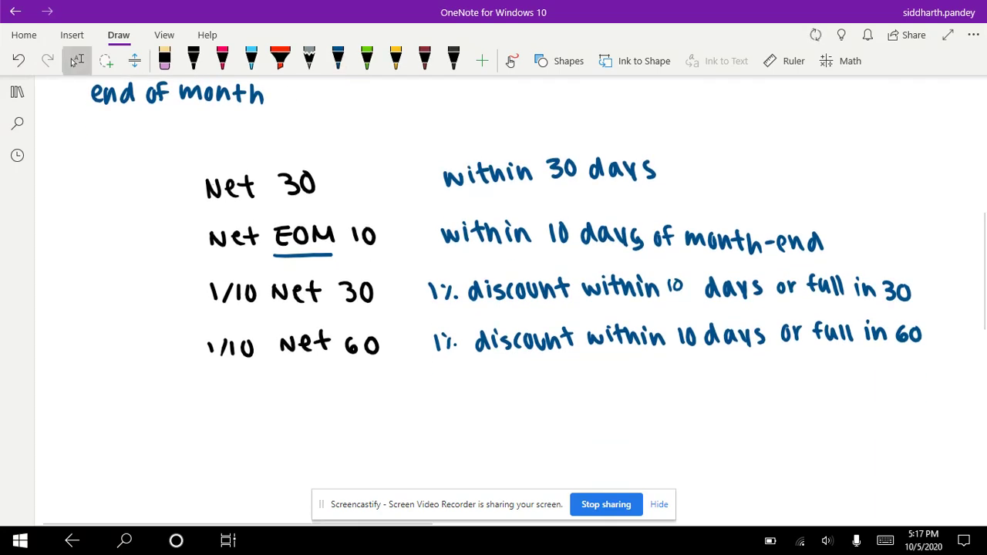
left_click(424, 60)
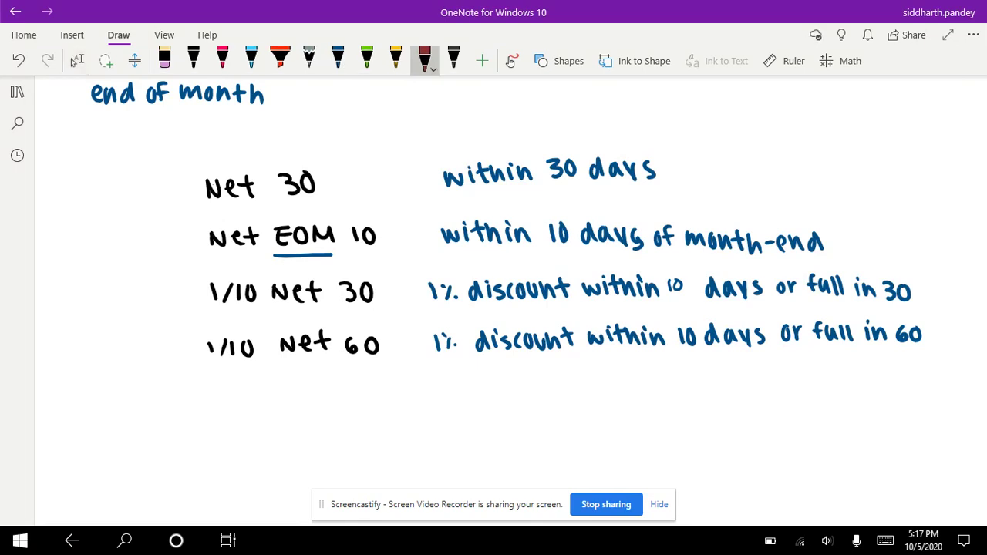
mouse_move(207, 387)
left_mouse_down()
mouse_move(209, 404)
mouse_move(314, 404)
left_mouse_up()
mouse_move(306, 394)
left_mouse_down()
mouse_move(338, 395)
mouse_move(339, 404)
mouse_move(357, 388)
left_mouse_up()
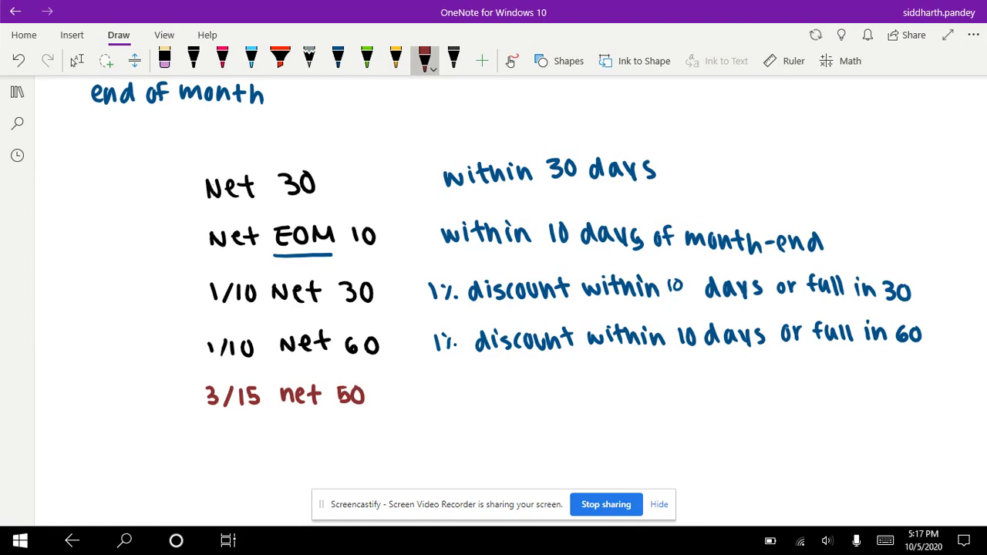